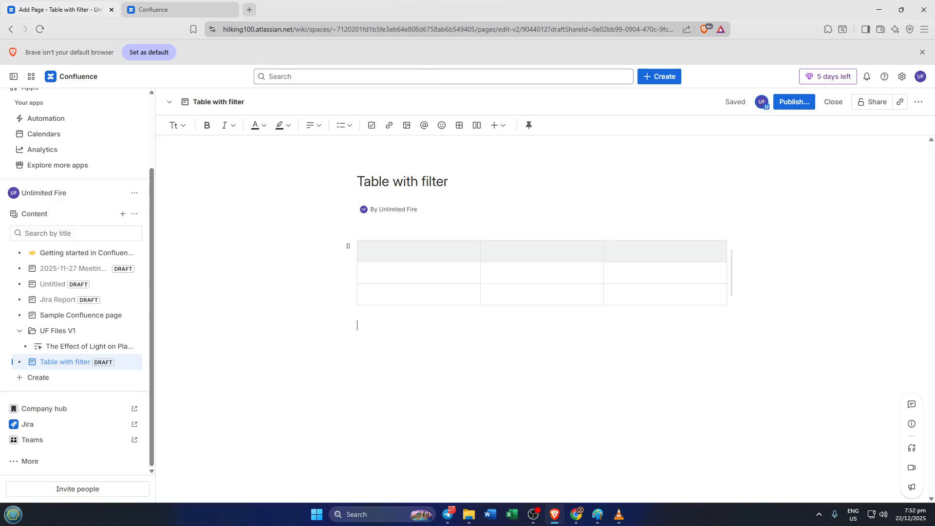
Examine the cell options of the table's first header cell and close them
left_click(435, 251)
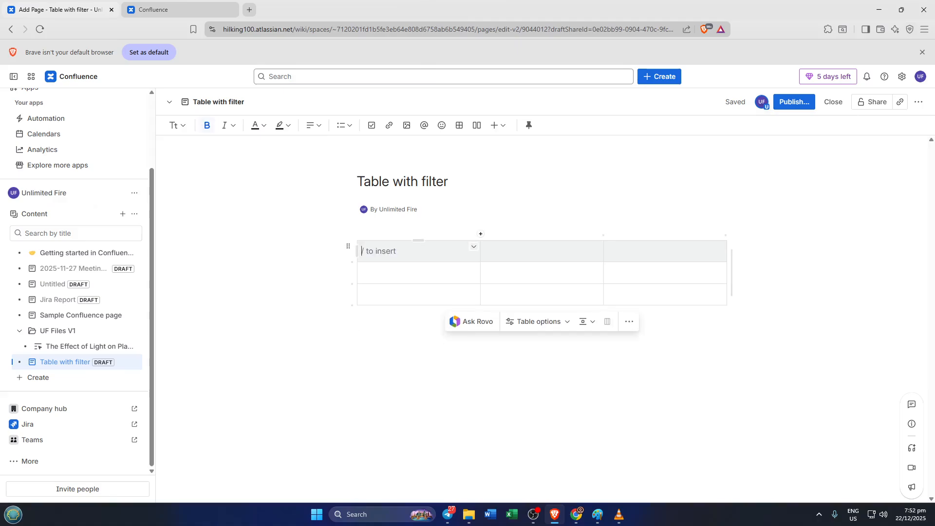
left_click(475, 247)
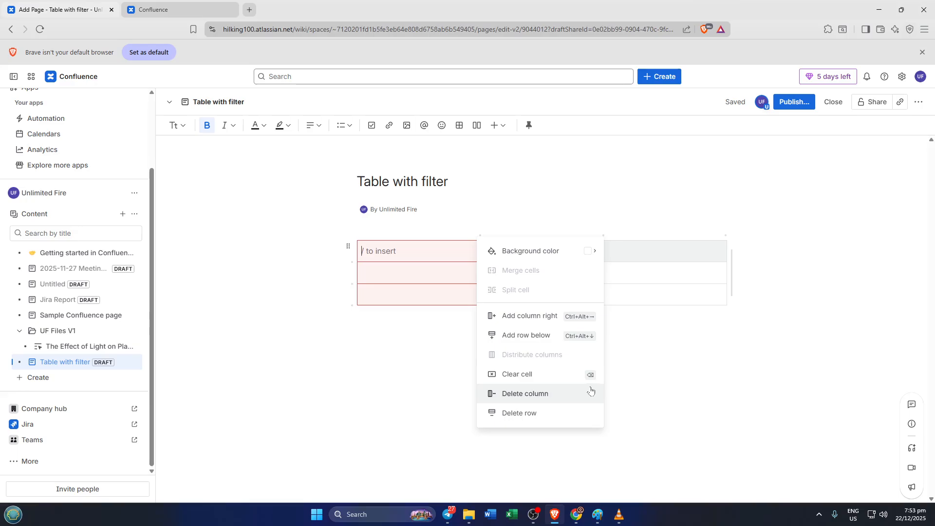
left_click(338, 326)
type("/")
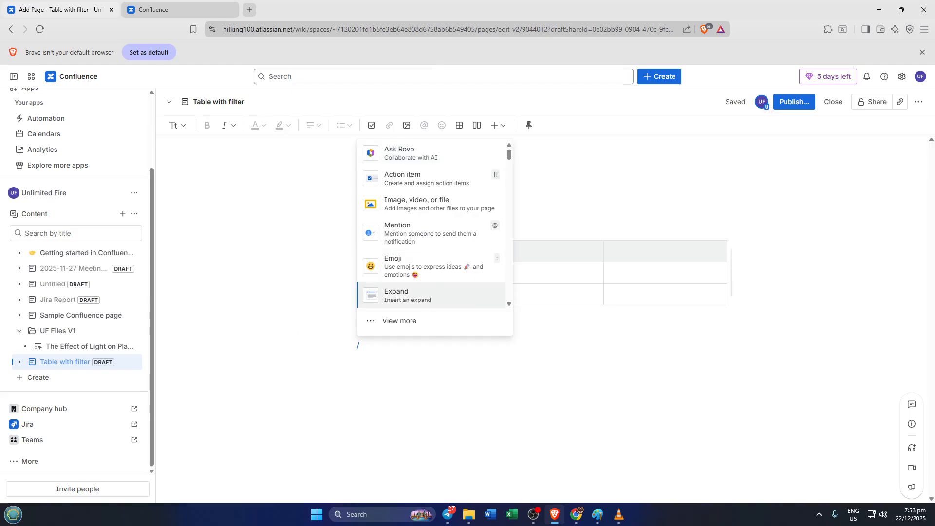
key("Escape")
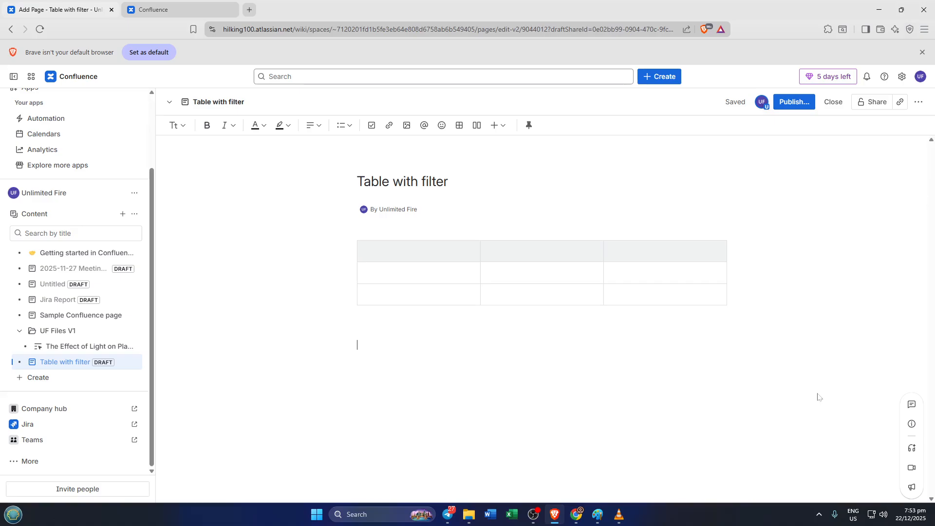
type("/")
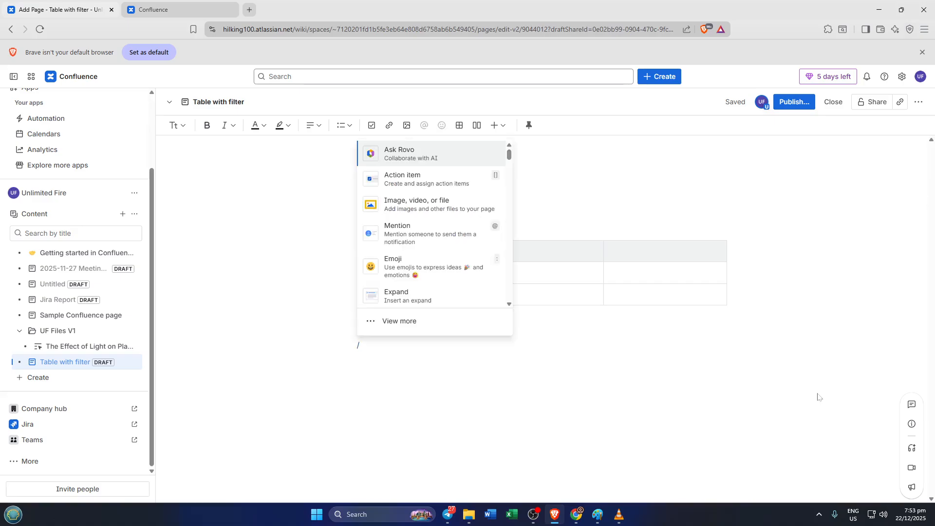
key("BackSpace")
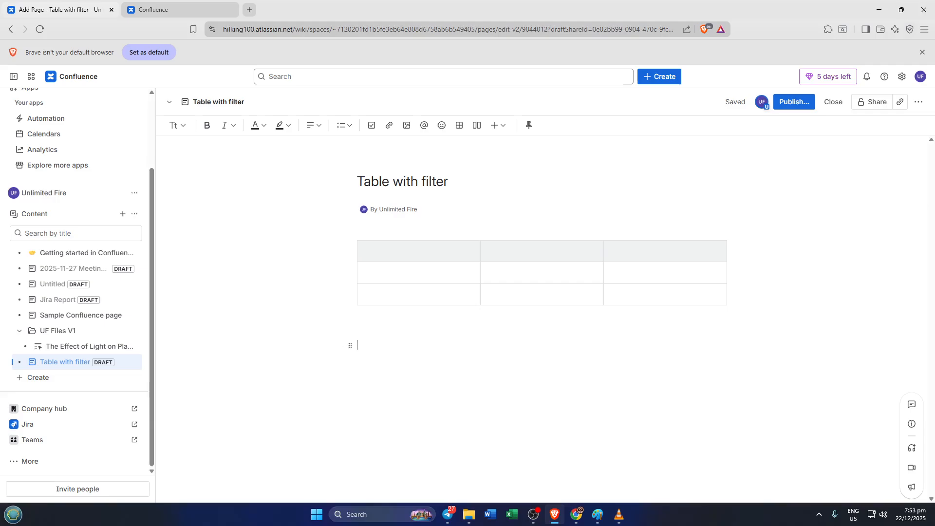
type("/da")
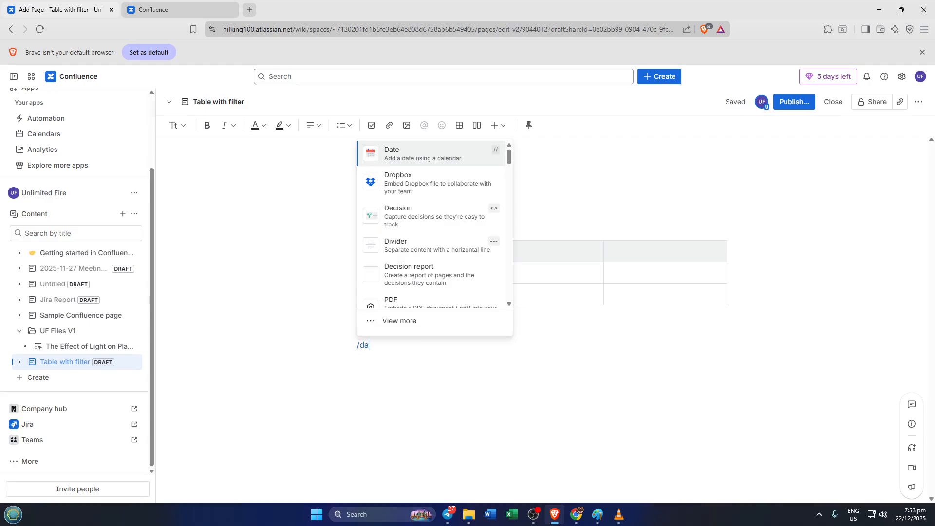
type("ta")
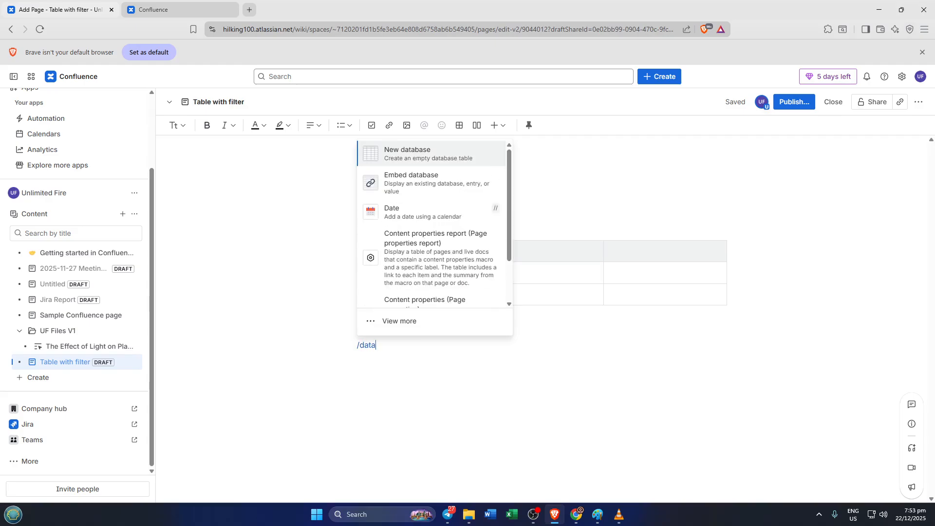
key("BackSpace")
key("BackSpace")
key("BackSpace")
key("BackSpace")
key("BackSpace")
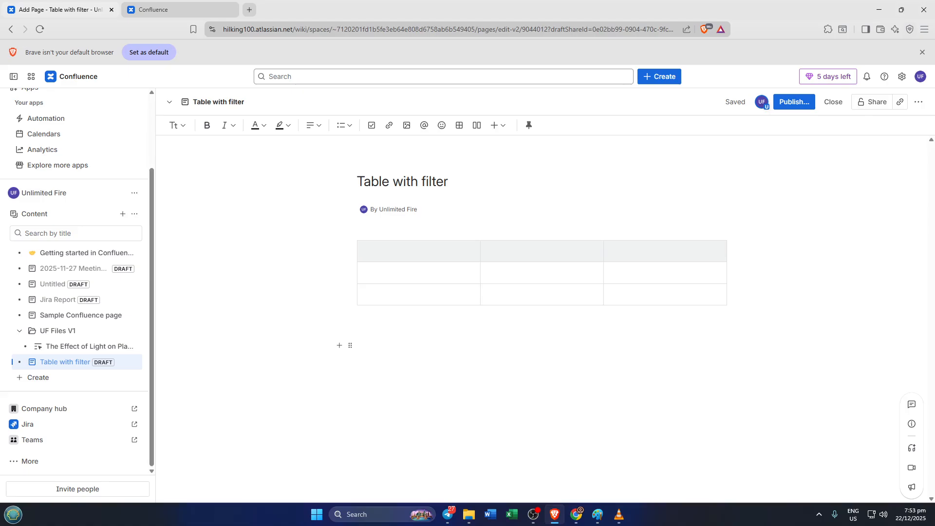
Insert a new empty database below the table on the "Table with filter" page
type("/d")
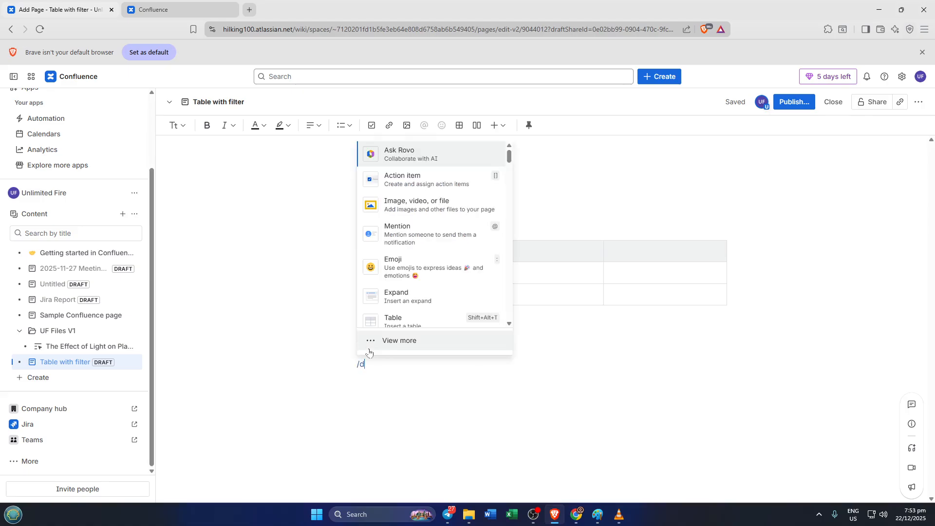
type("atab")
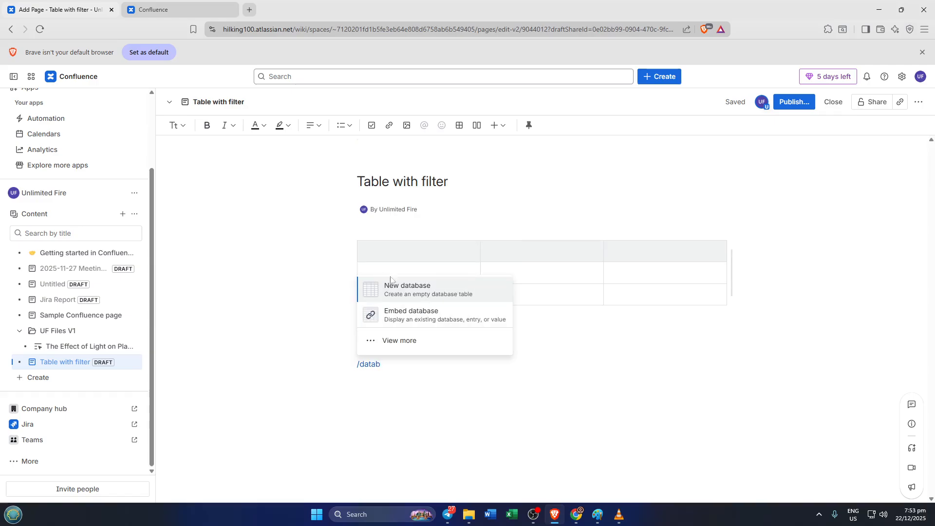
left_click(391, 283)
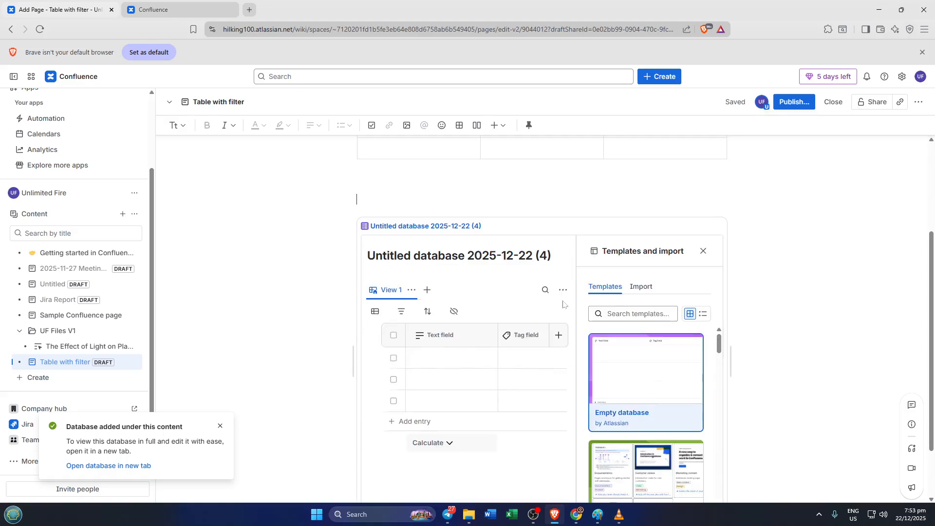
Rename the database's text field to "Status"
left_click(410, 313)
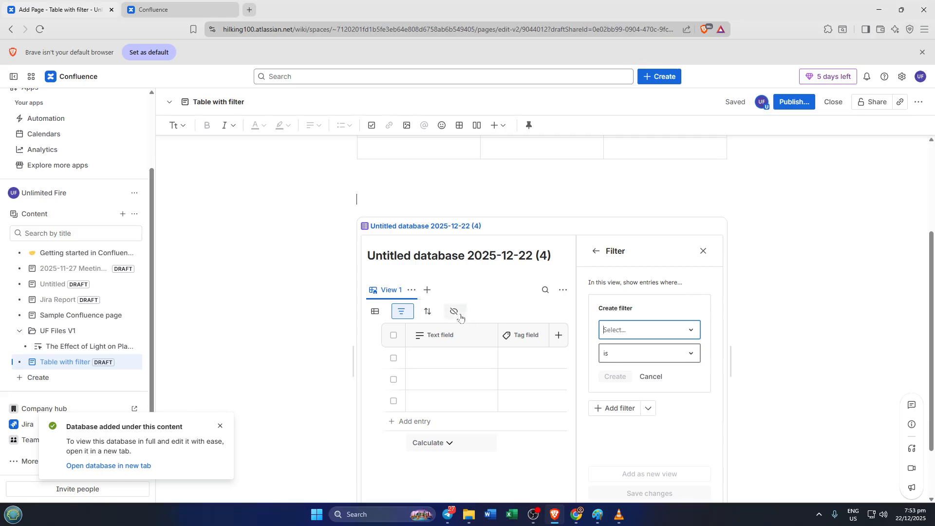
left_click(443, 339)
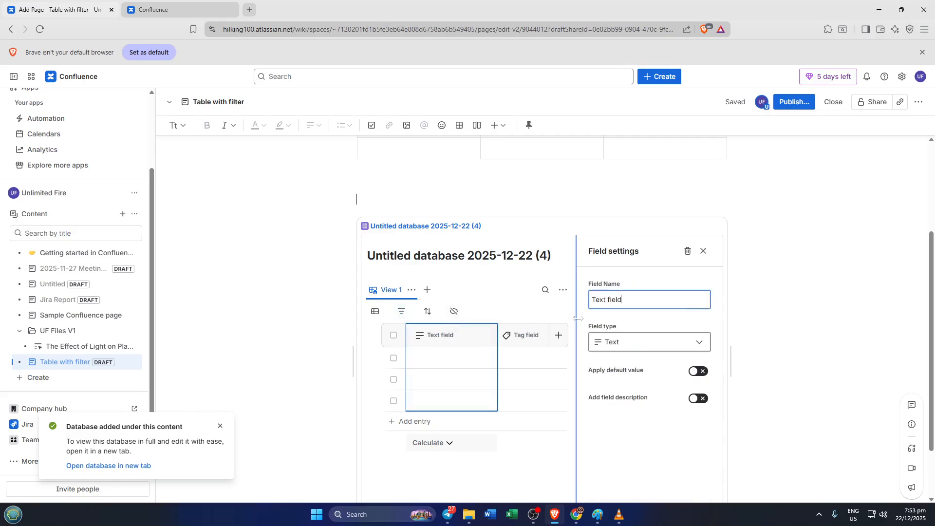
key("ctrl+a")
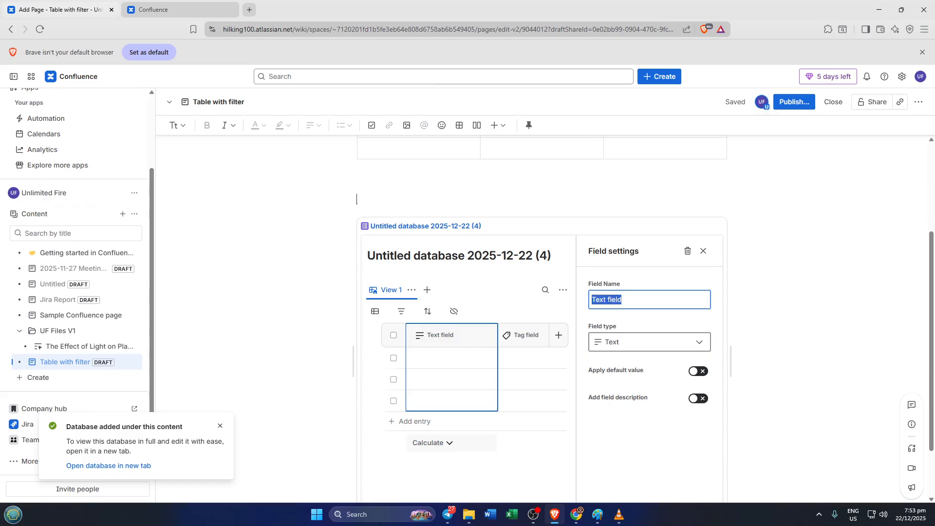
type("Status")
Enter the values 1, 0 and 2 in the first three entries of the Status field
left_click(428, 351)
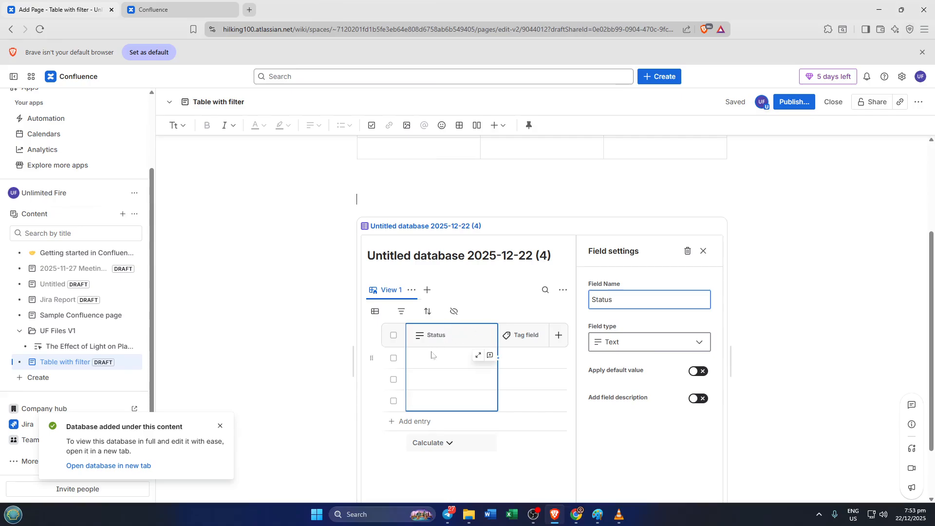
type("1")
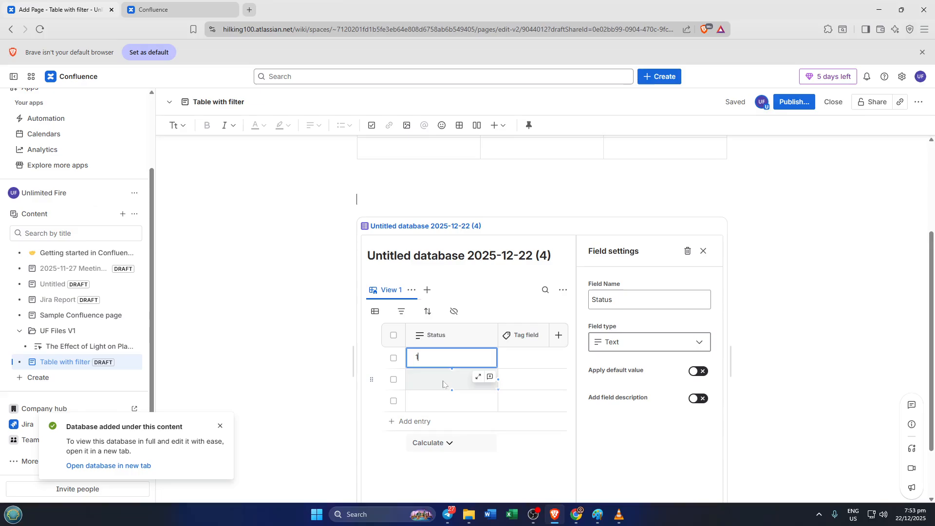
left_click(443, 384)
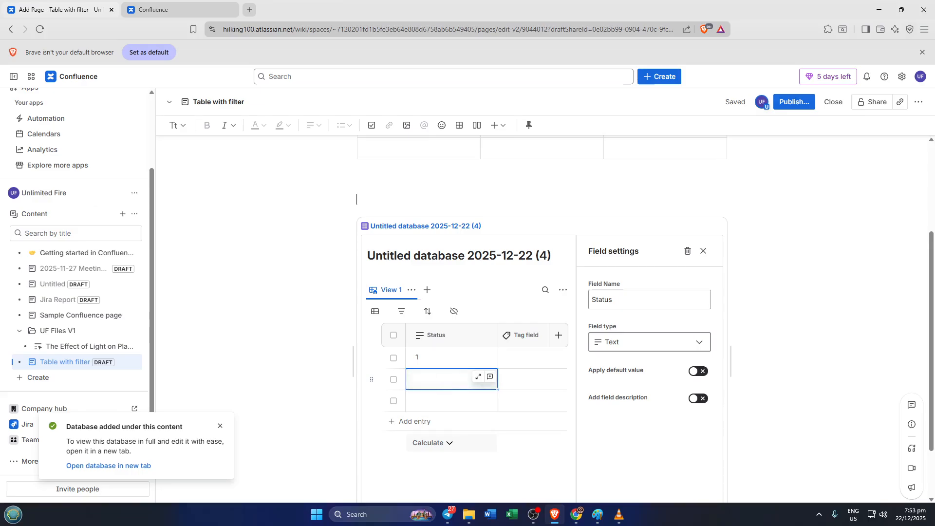
type("0")
left_click(428, 400)
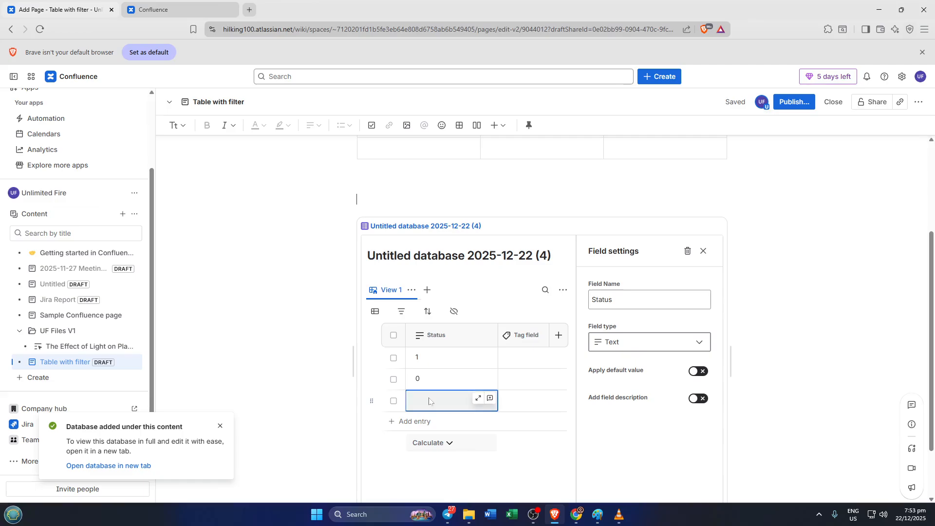
type("2")
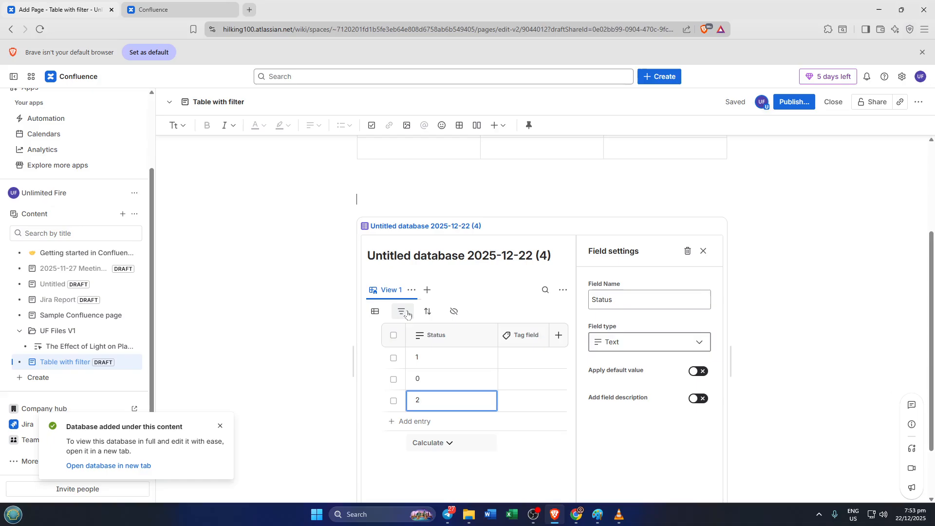
Create a filter on the database view that shows entries where Status is 1
left_click(409, 314)
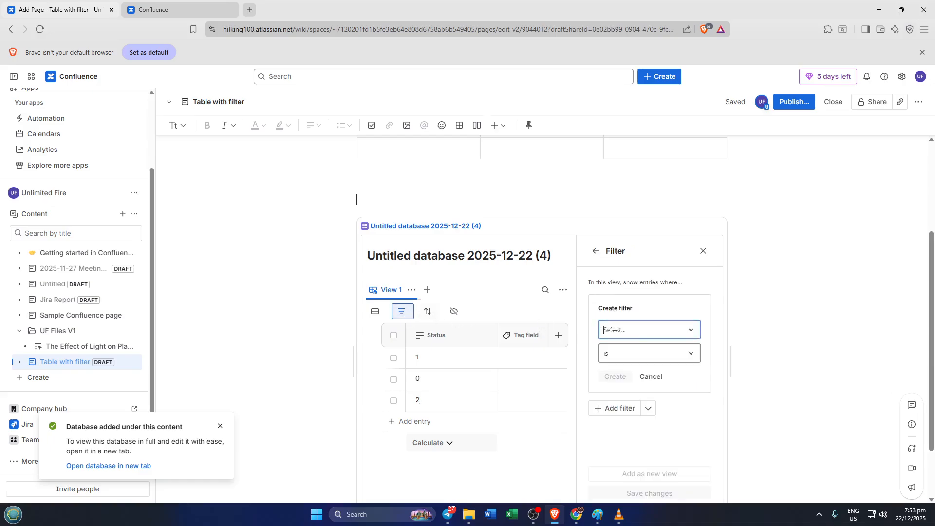
left_click(694, 329)
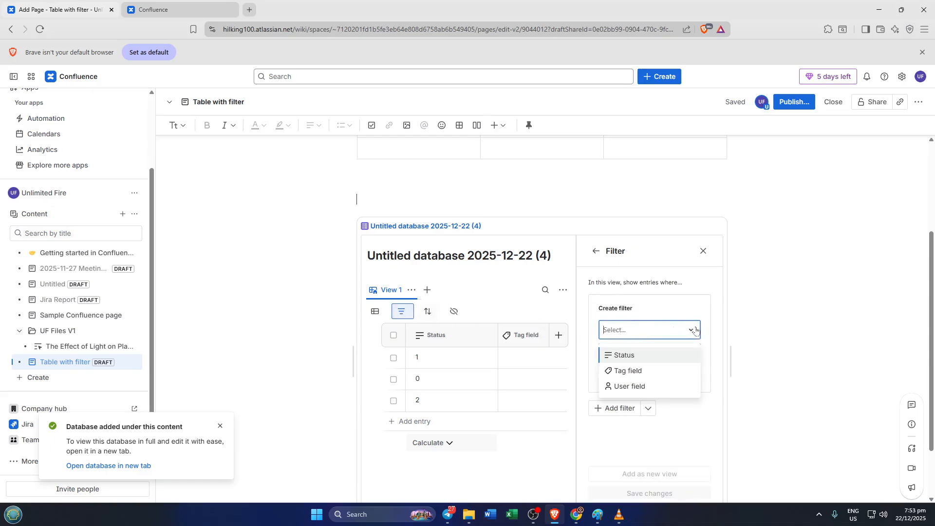
left_click(648, 355)
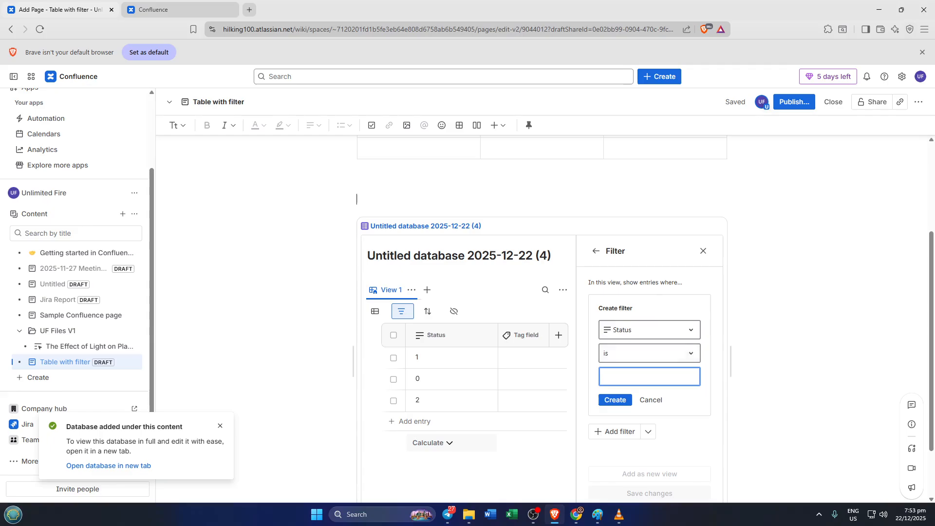
type("1")
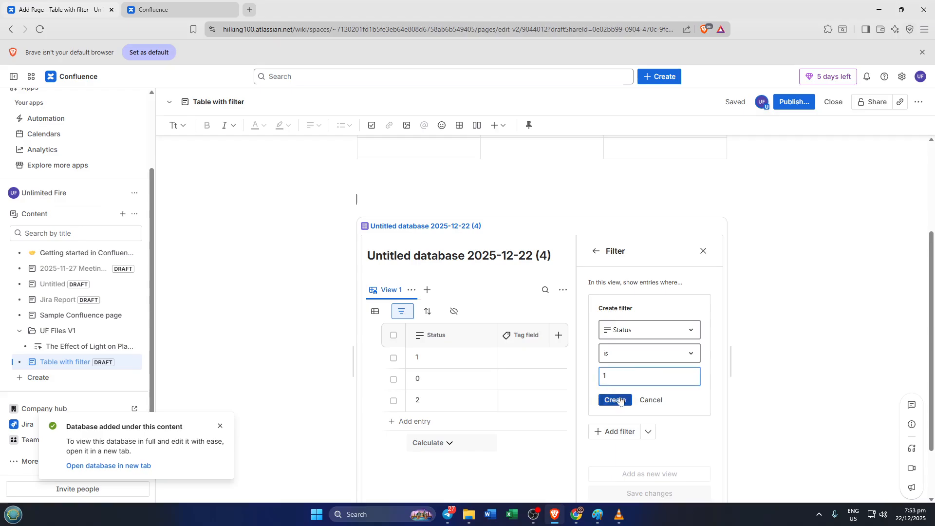
left_click(620, 401)
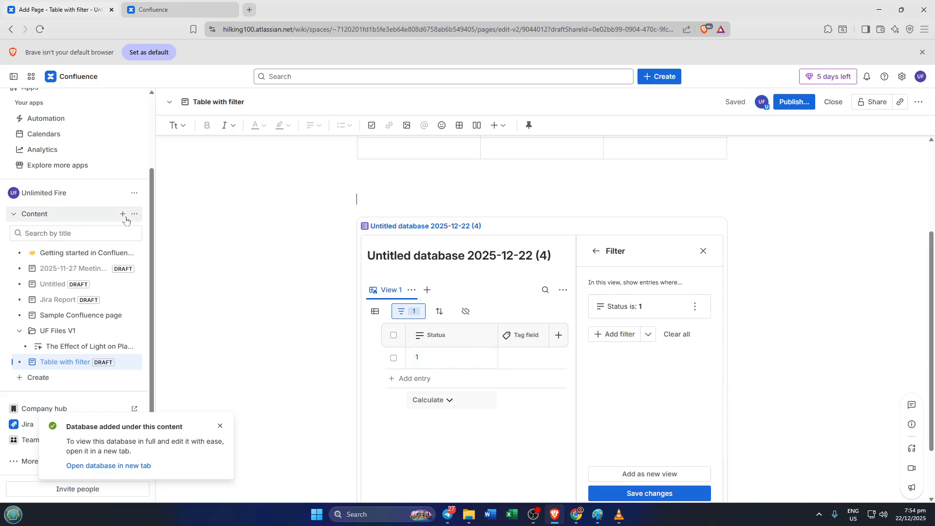
Stay on the page draft and search the Confluence marketplace for "table" apps in the other browser tab
left_click(61, 169)
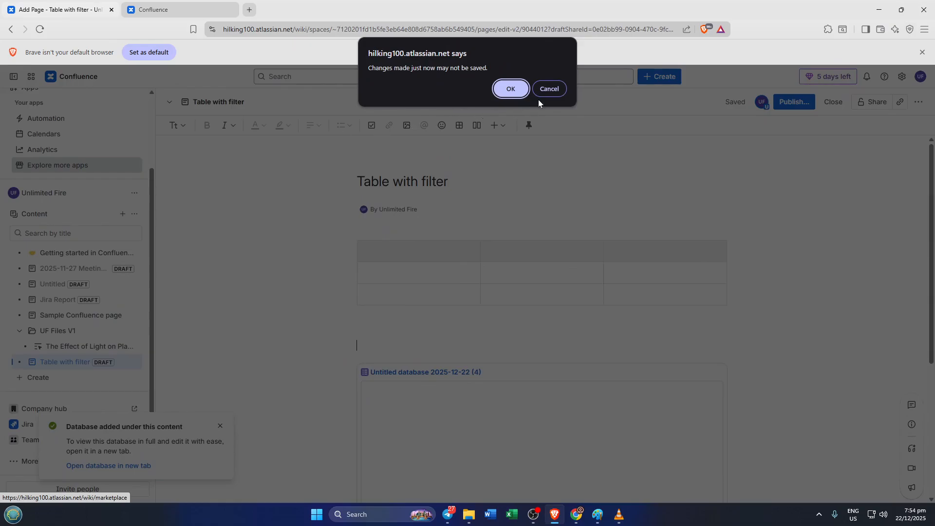
left_click(550, 90)
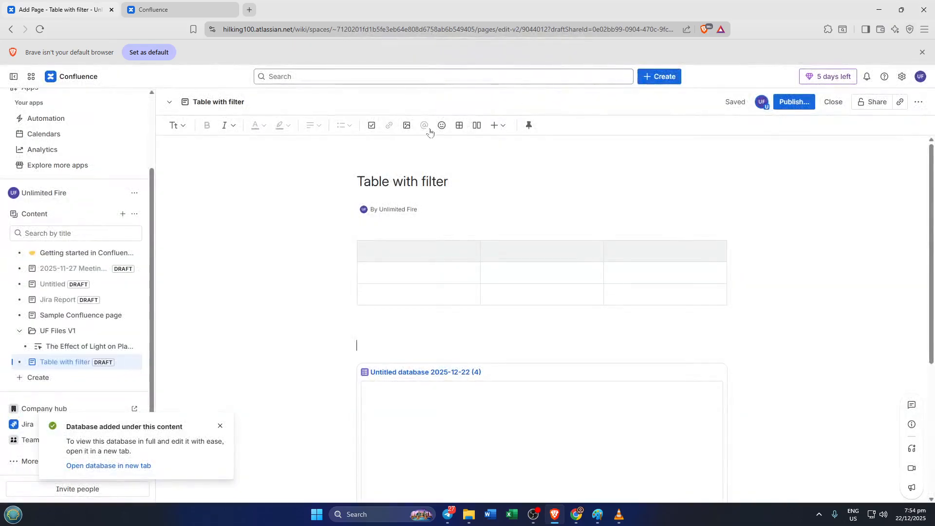
left_click(148, 4)
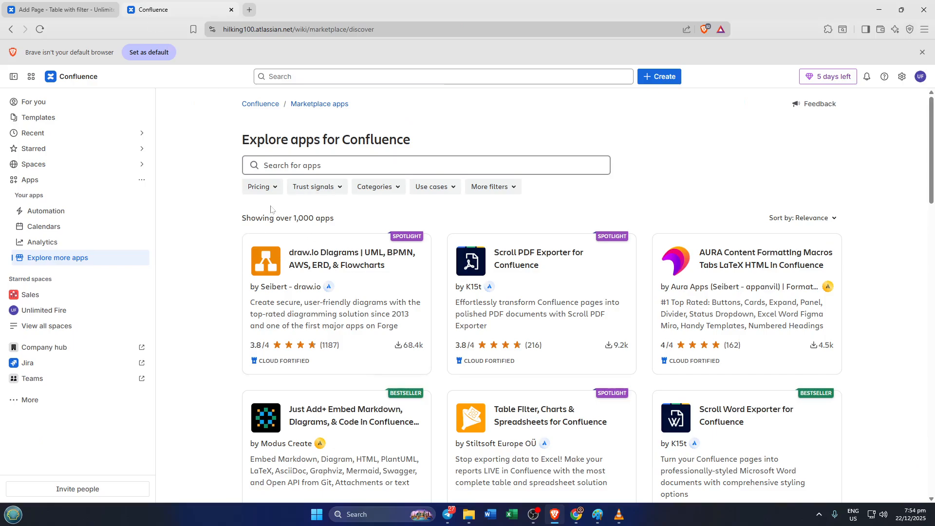
left_click(321, 165)
type("t")
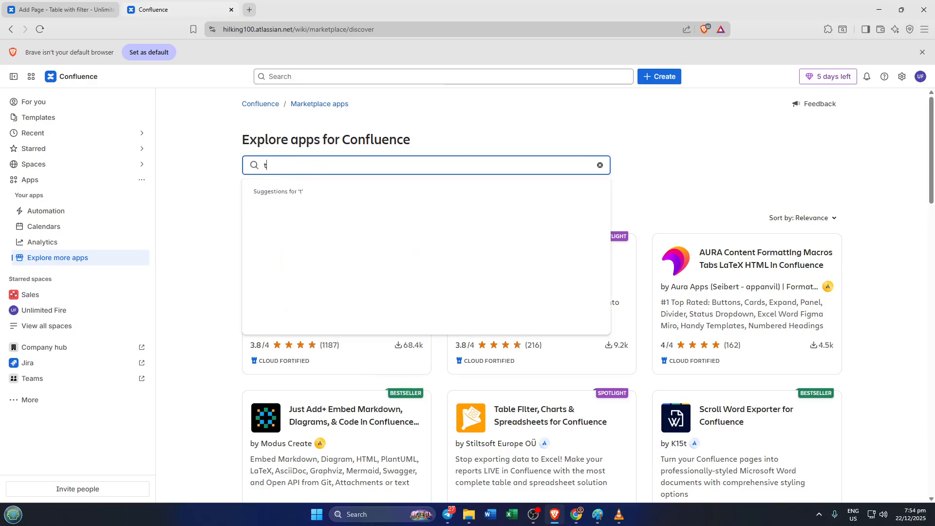
type("able")
key("Return")
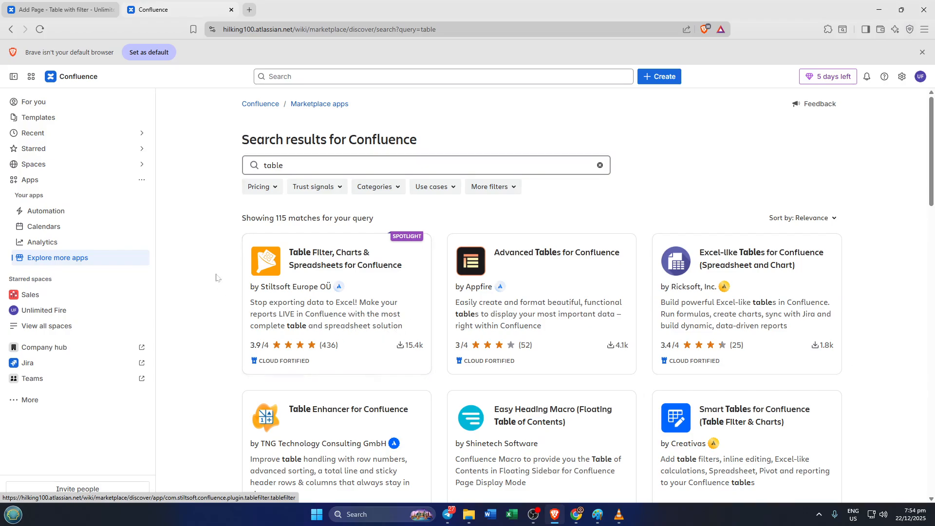
Review the database on the page draft, and open the Advanced Tables for Confluence listing from the marketplace results
left_click(77, 12)
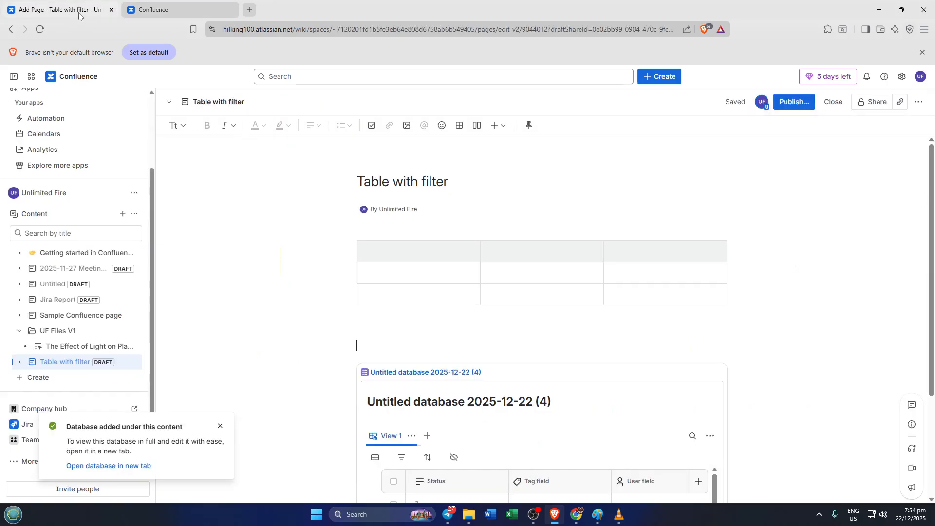
scroll(522, 374, "down", 2)
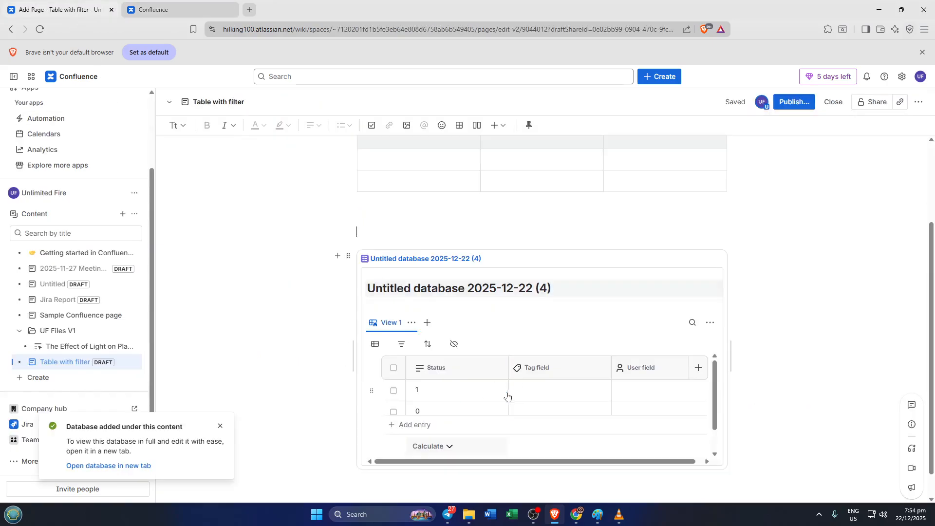
left_click(167, 15)
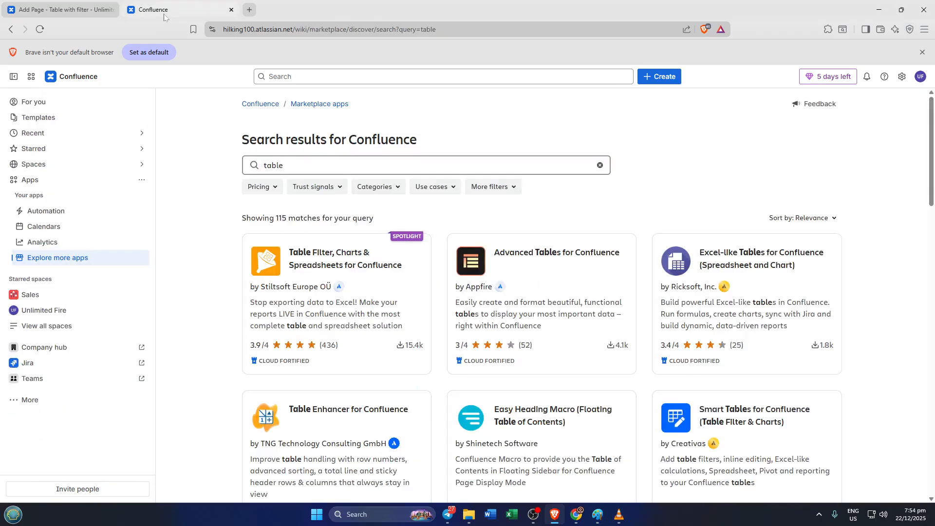
left_click(580, 304)
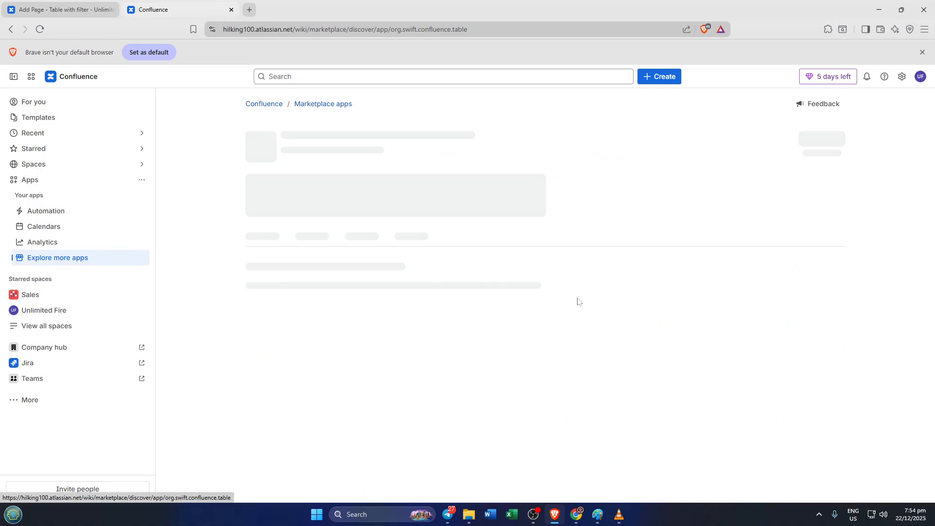